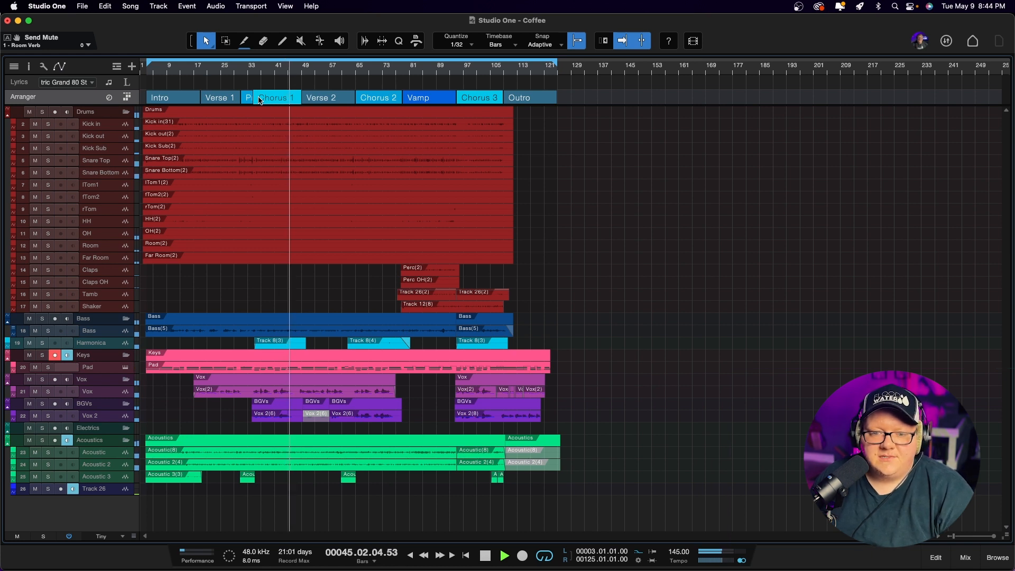
Stop playback and show the mix console below the arrangement
key("space")
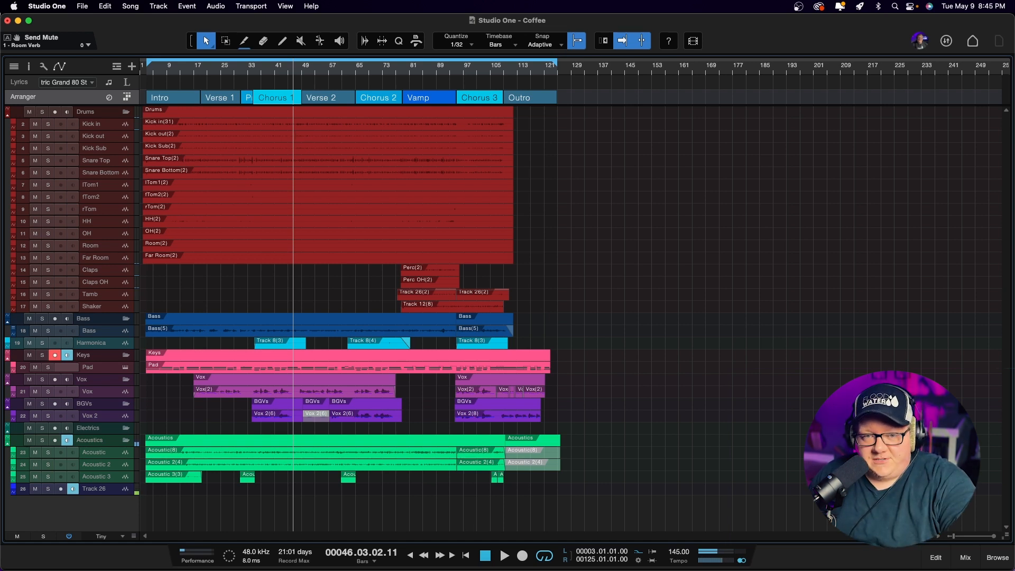
left_click(965, 557)
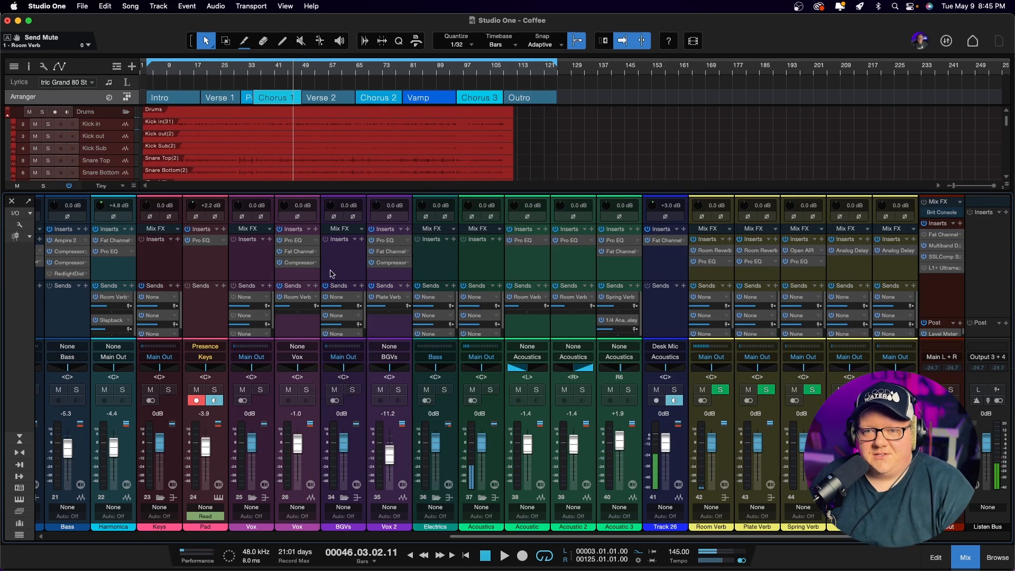
left_click(954, 562)
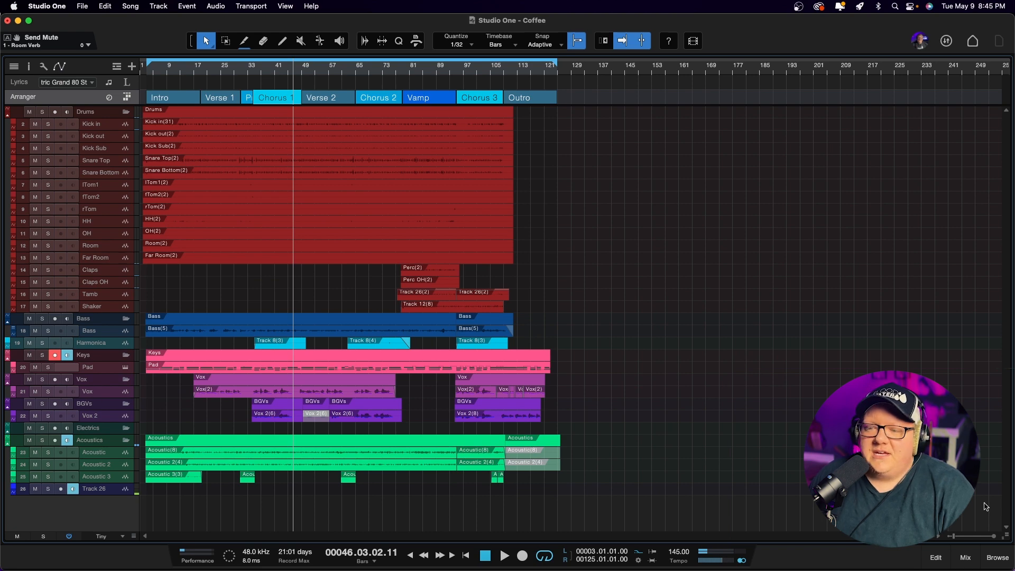
left_click(965, 557)
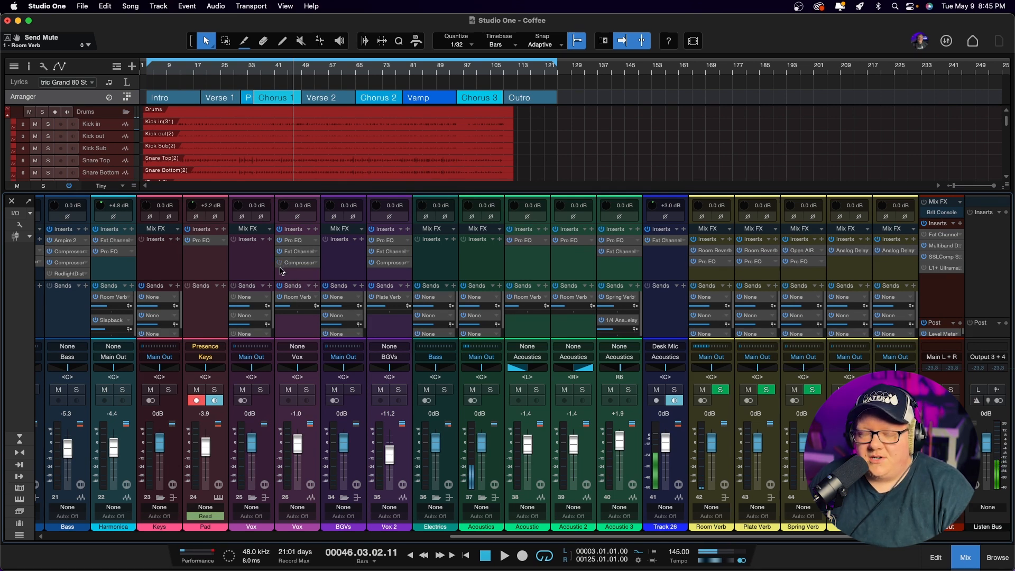
Mute the Vox channel's Room Verb send, and solo the Track 26 and Vox channels
left_click(279, 286)
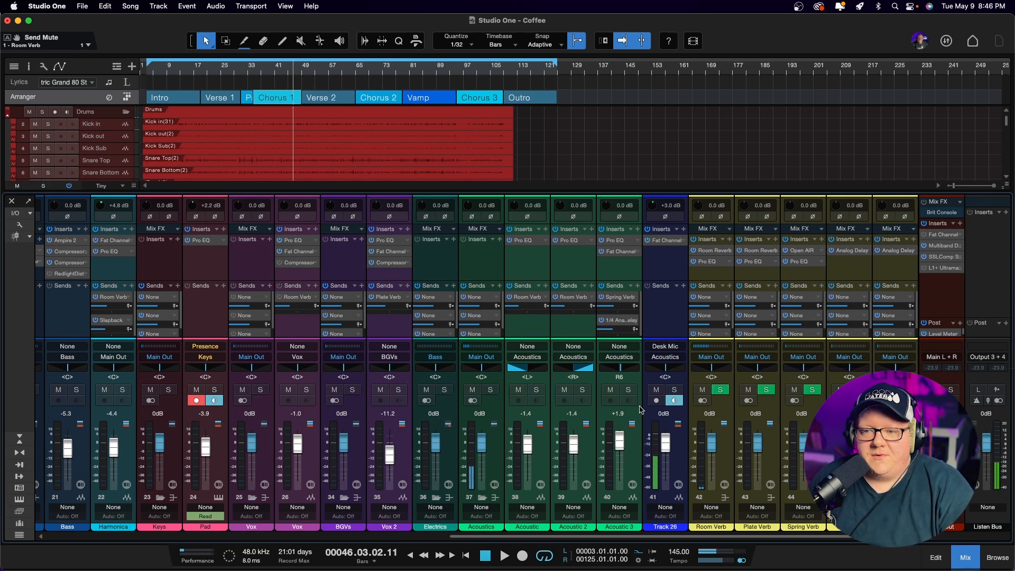
left_click(673, 390)
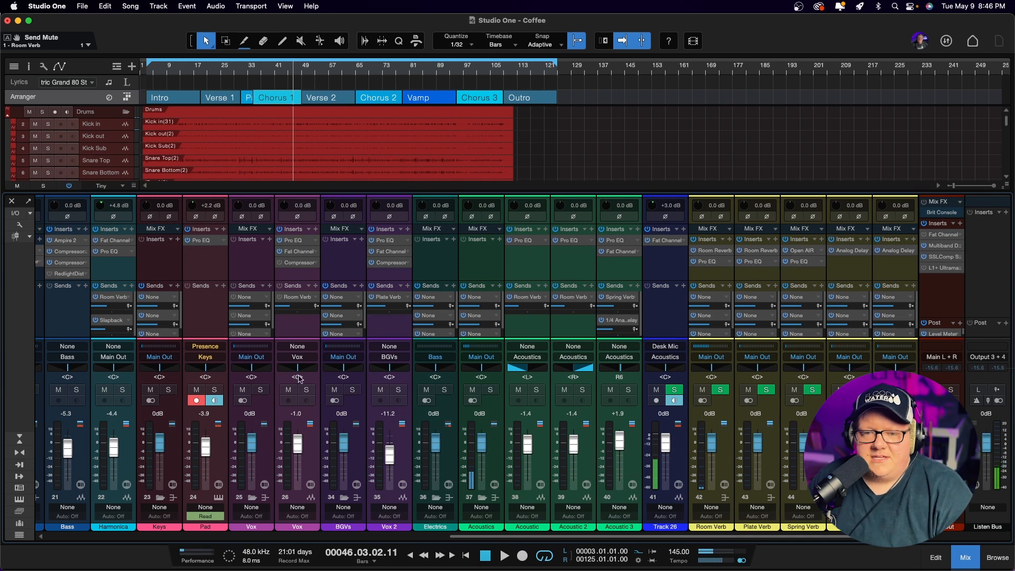
left_click(309, 391)
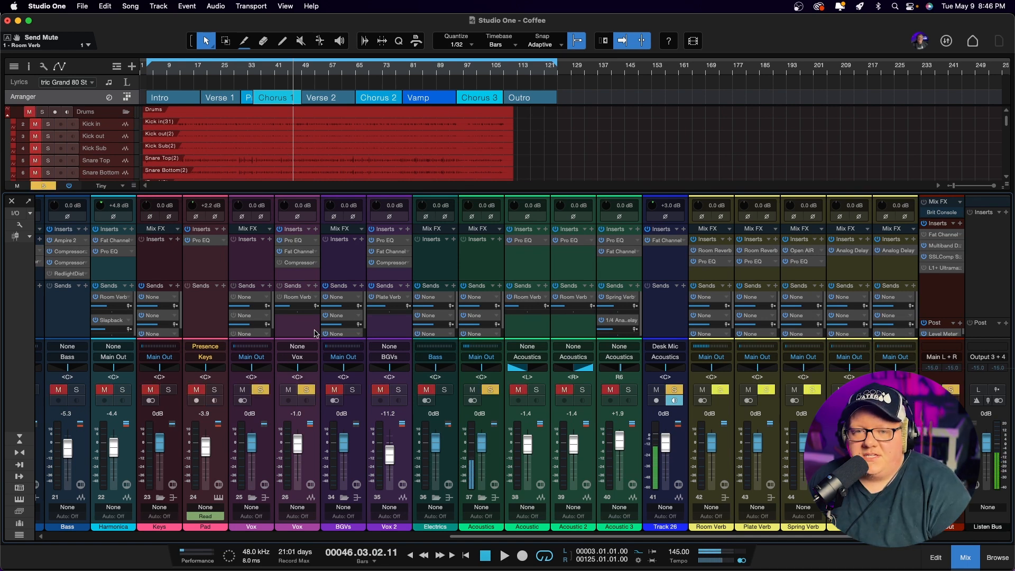
Review the Vox channel's Pro EQ and Fat Channel compressor and equalizer settings, and audition the soloed vocal from Chorus 1
left_click(295, 244)
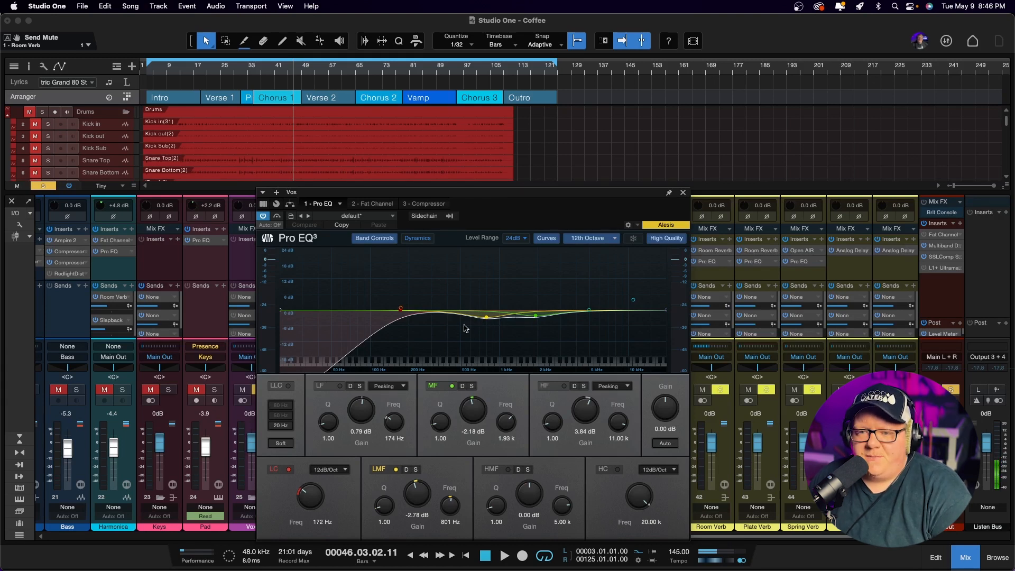
left_click(683, 192)
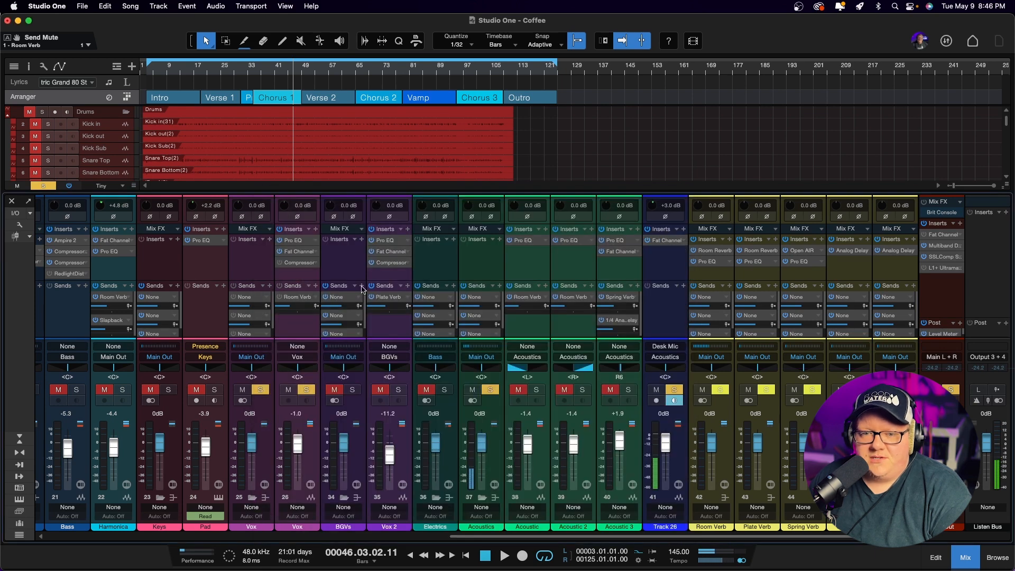
left_click(299, 252)
left_click(477, 240)
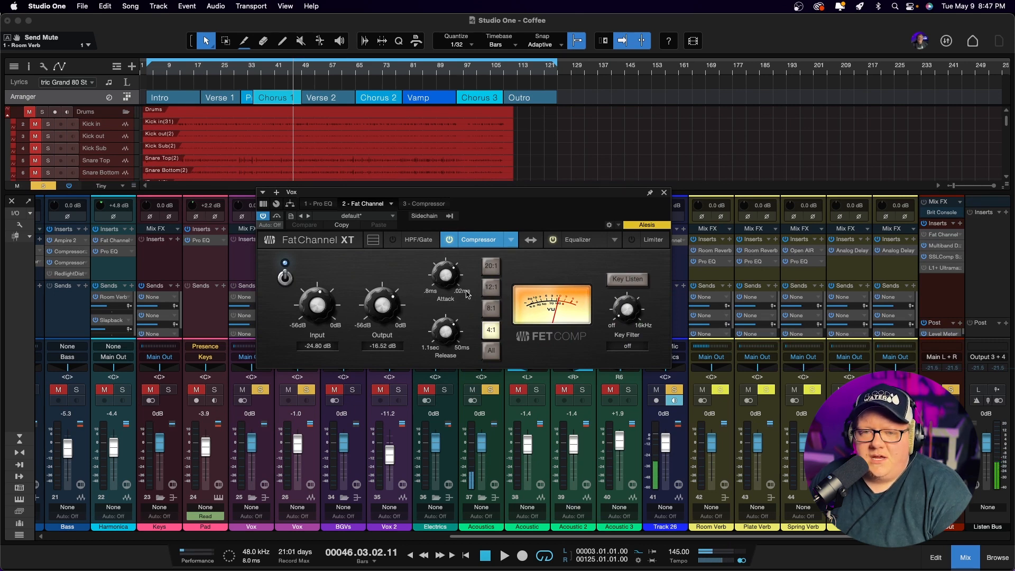
left_click(576, 245)
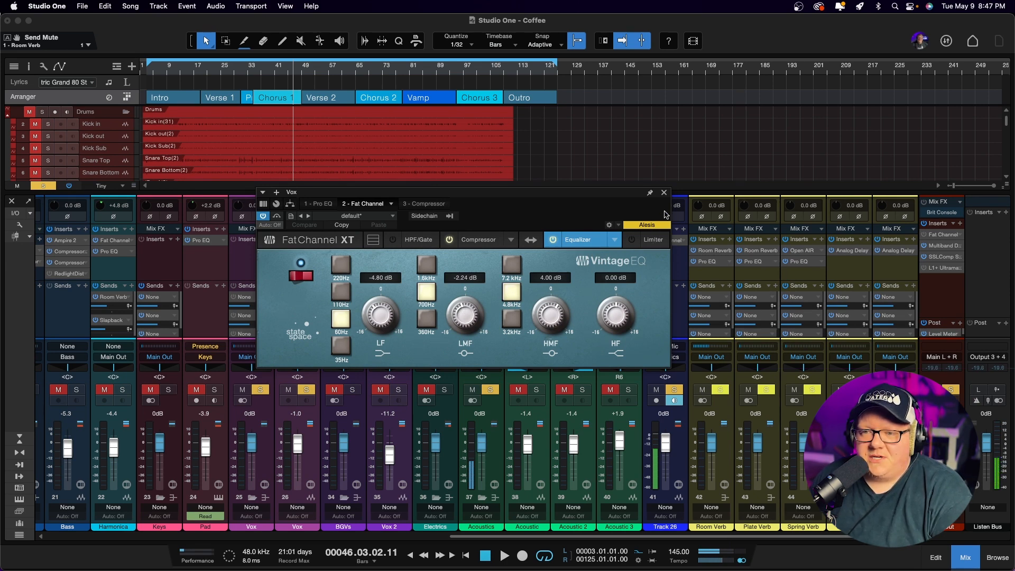
left_click(664, 192)
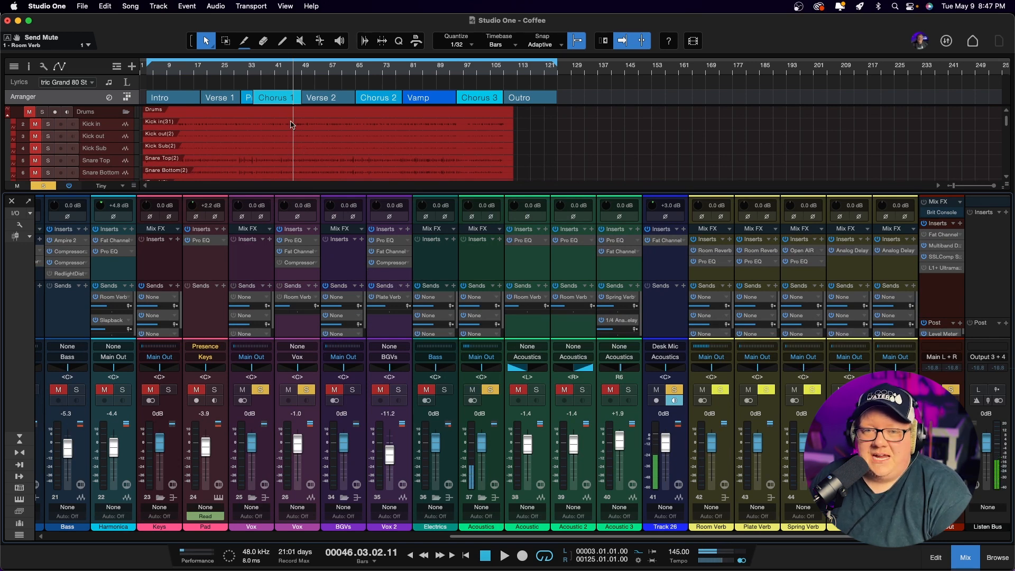
double_click(271, 99)
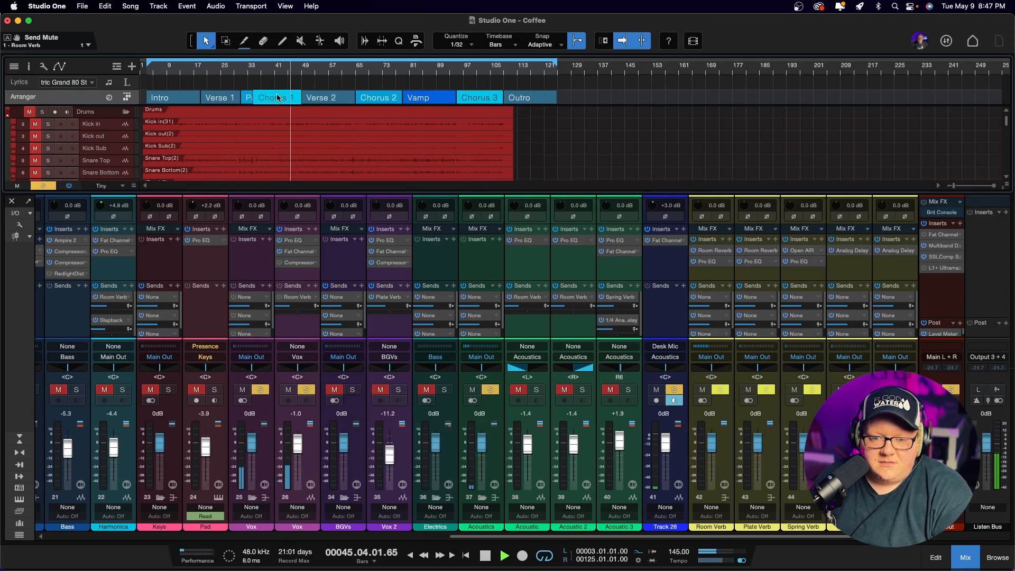
key("space")
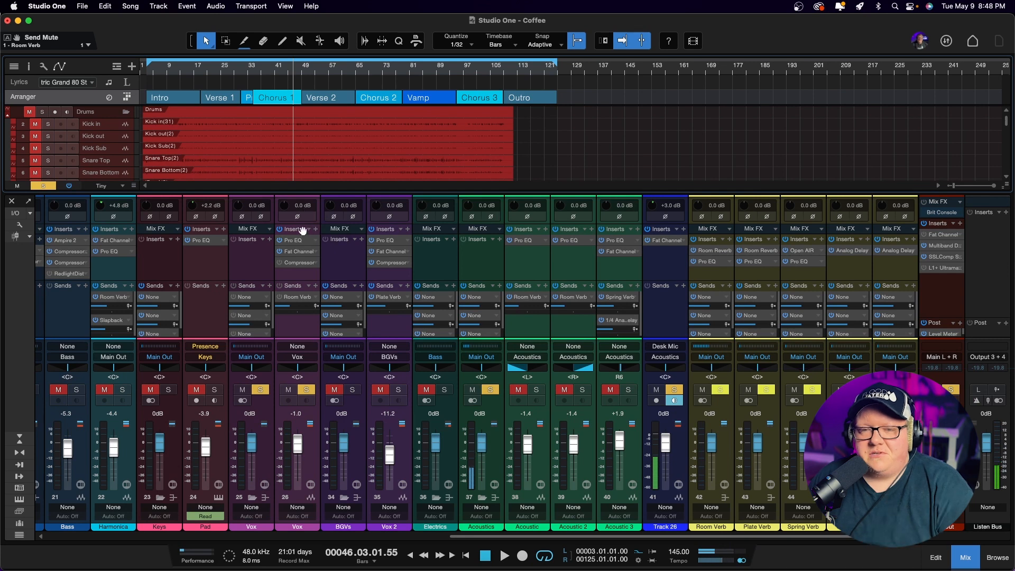
Open the Compressor insert on the Vox channel, move its window clear of the channel, and enable the effect
left_click(300, 262)
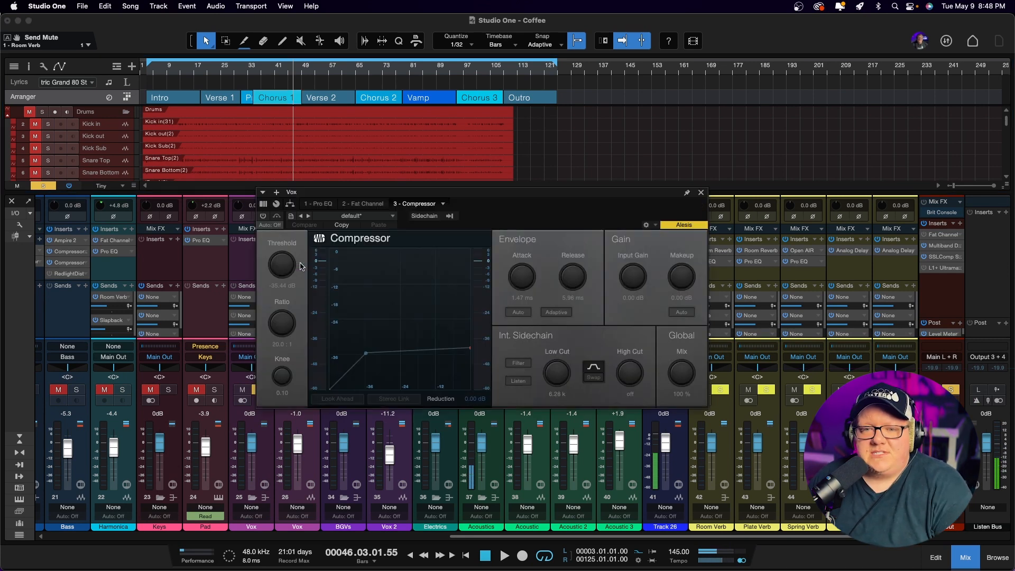
left_click_drag(434, 198, 523, 143)
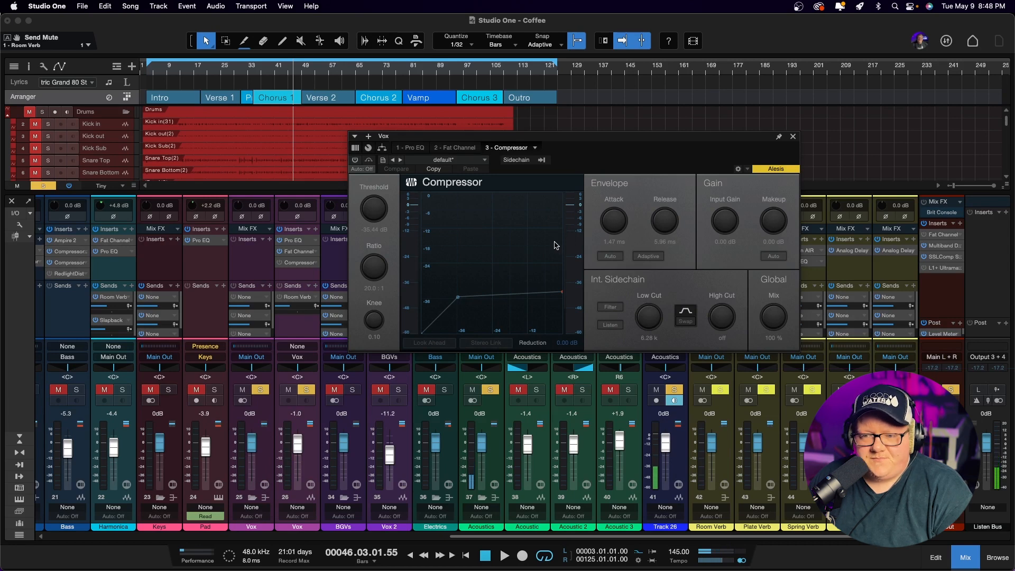
left_click_drag(470, 137, 533, 142)
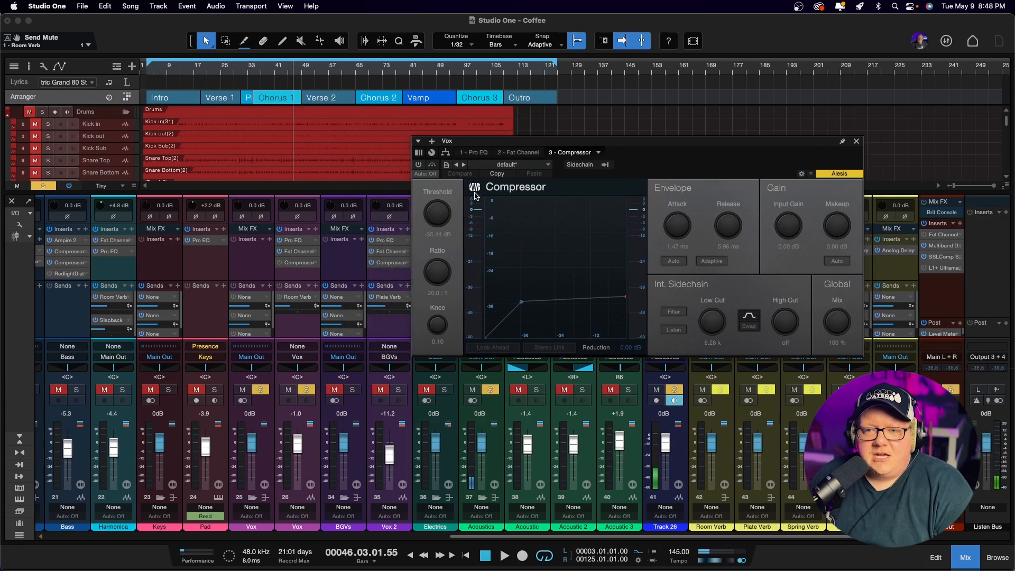
left_click(419, 165)
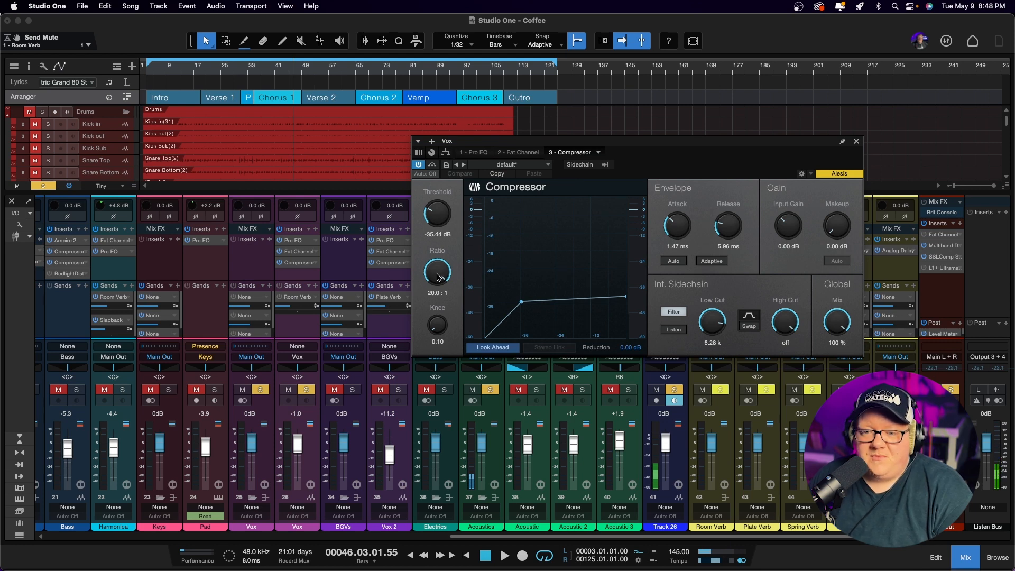
mouse_move(438, 273)
left_mouse_down()
mouse_move(429, 329)
mouse_move(439, 264)
left_mouse_up()
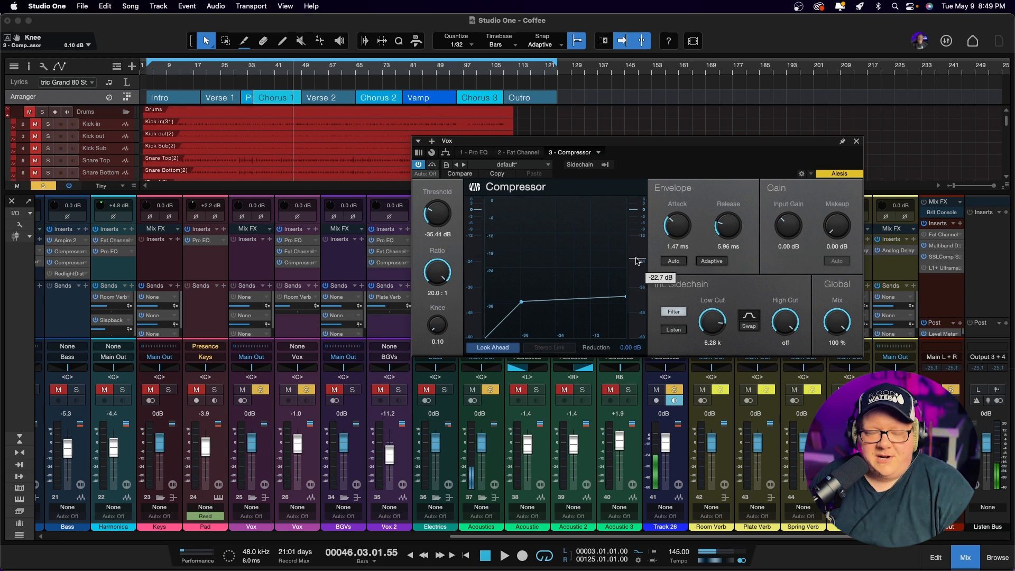
Audition only the compressor's internal sidechain signal from Chorus 1, and return to normal monitoring
left_click(673, 330)
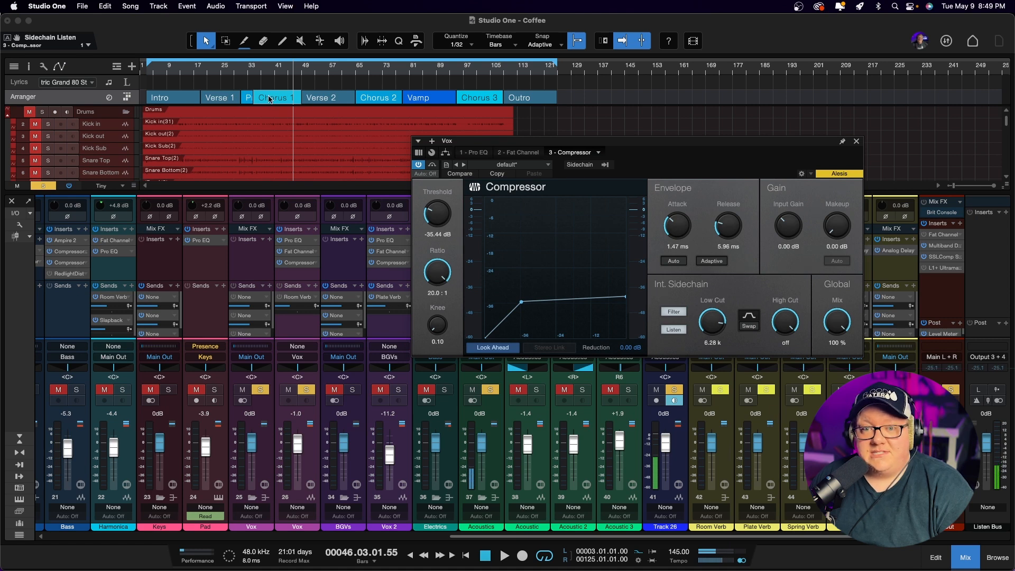
double_click(270, 100)
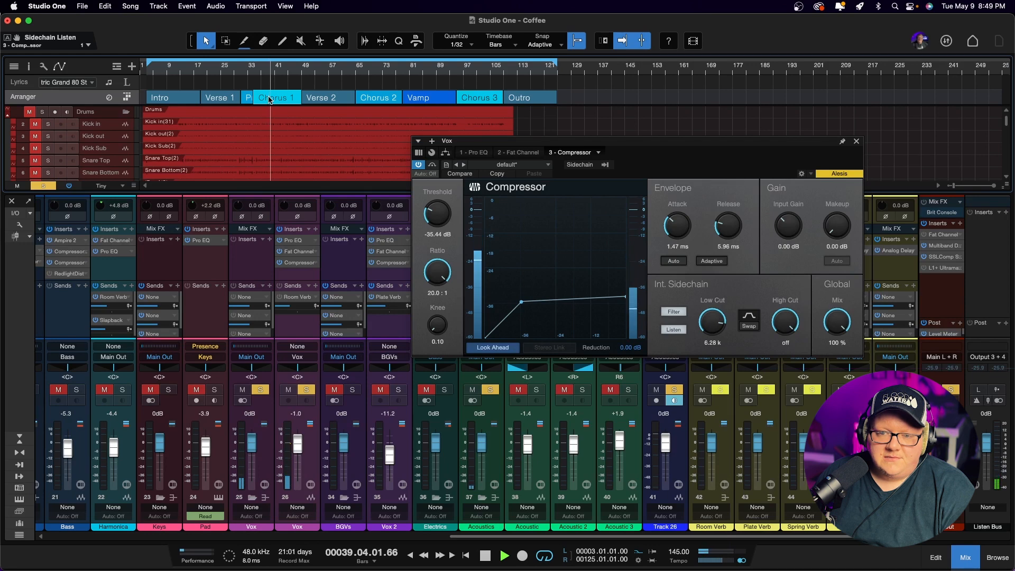
key("space")
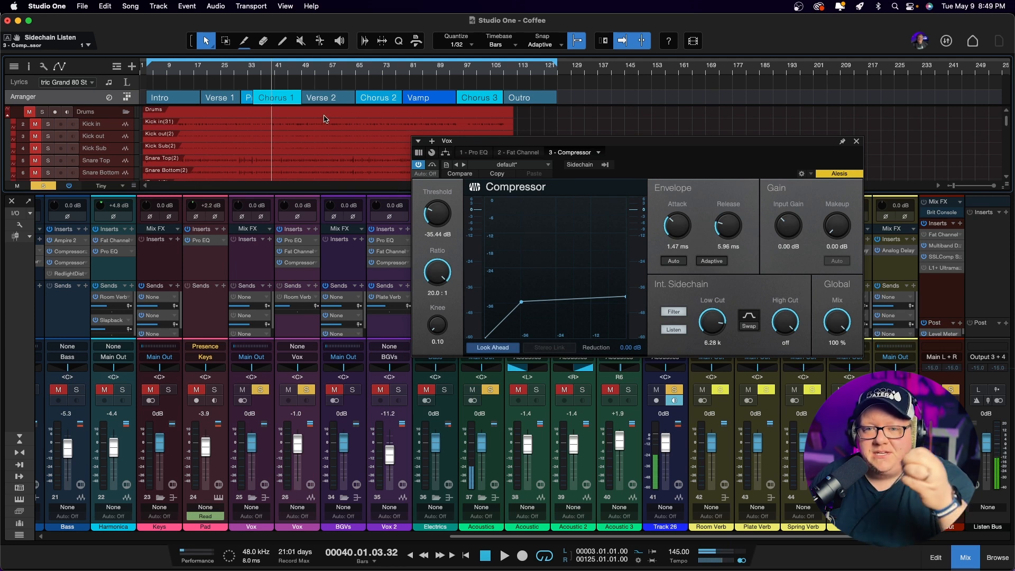
left_click(673, 329)
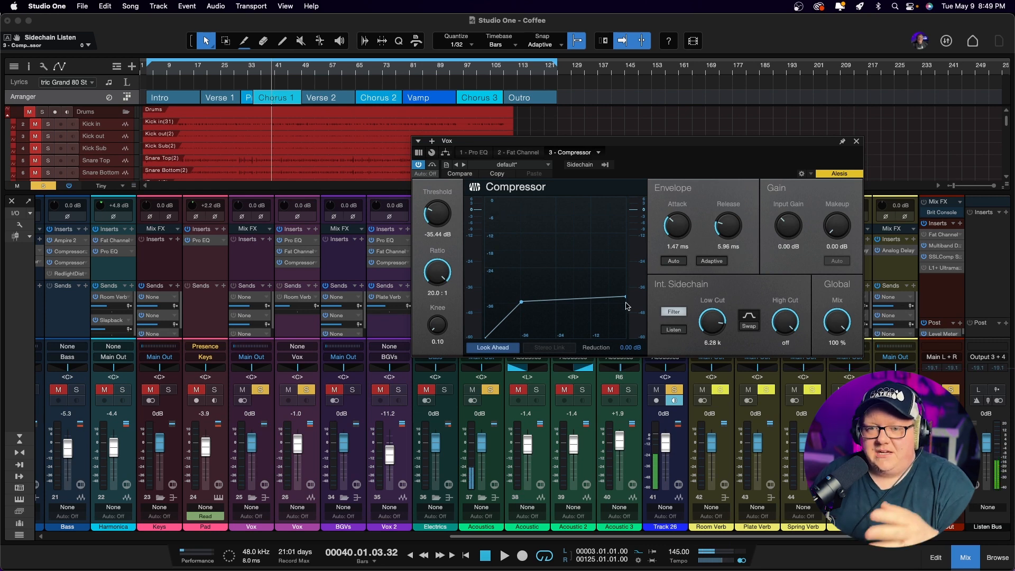
Play Chorus 1 through the enabled compressor to check its gain reduction on the vocal's sibilance
double_click(283, 99)
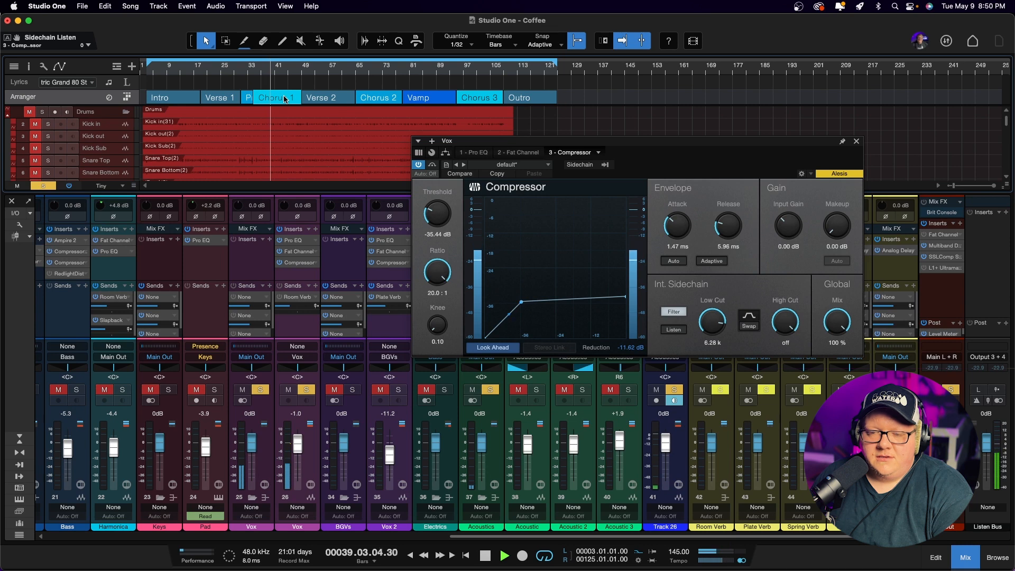
key("space")
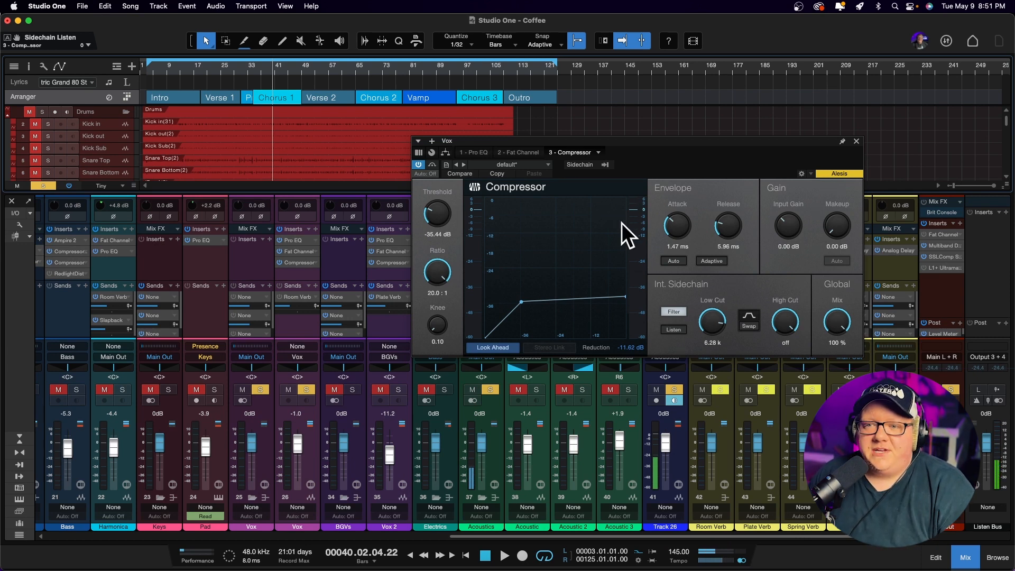
key("space")
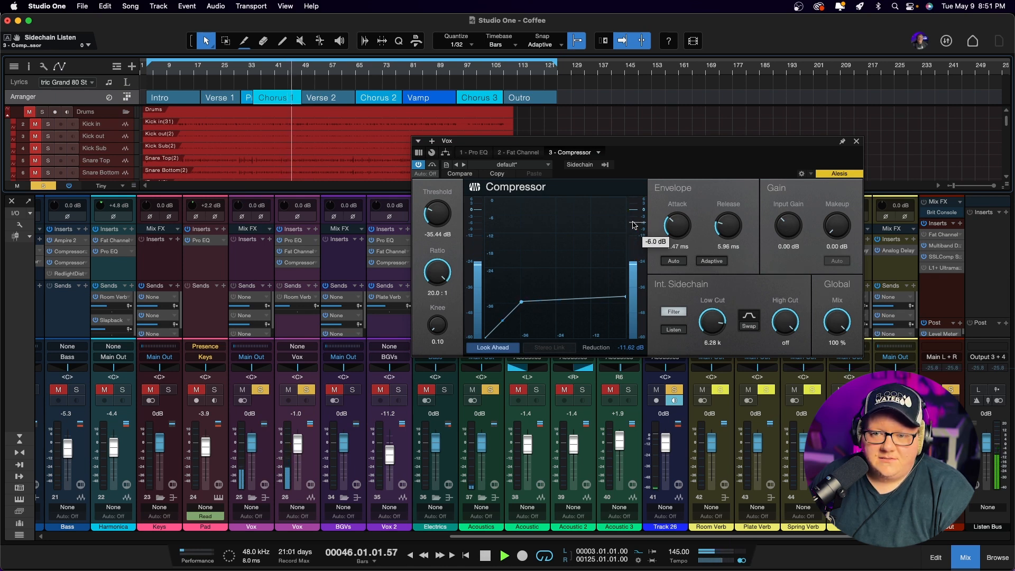
key("space")
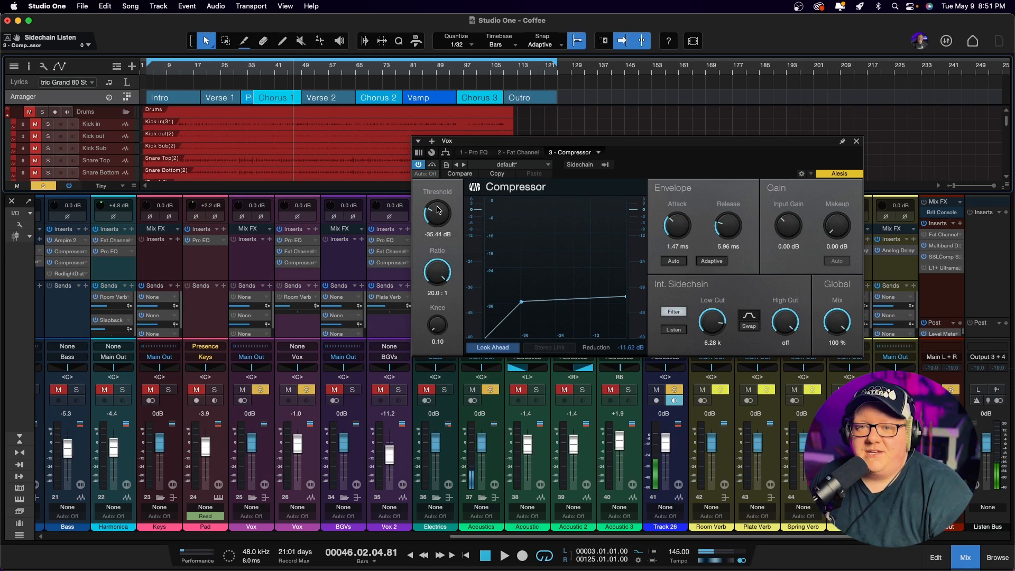
Adjust the vocal compressor's threshold to -37.36 dB while auditioning Chorus 1, and close the compressor
left_click_drag(435, 213, 436, 224)
double_click(270, 99)
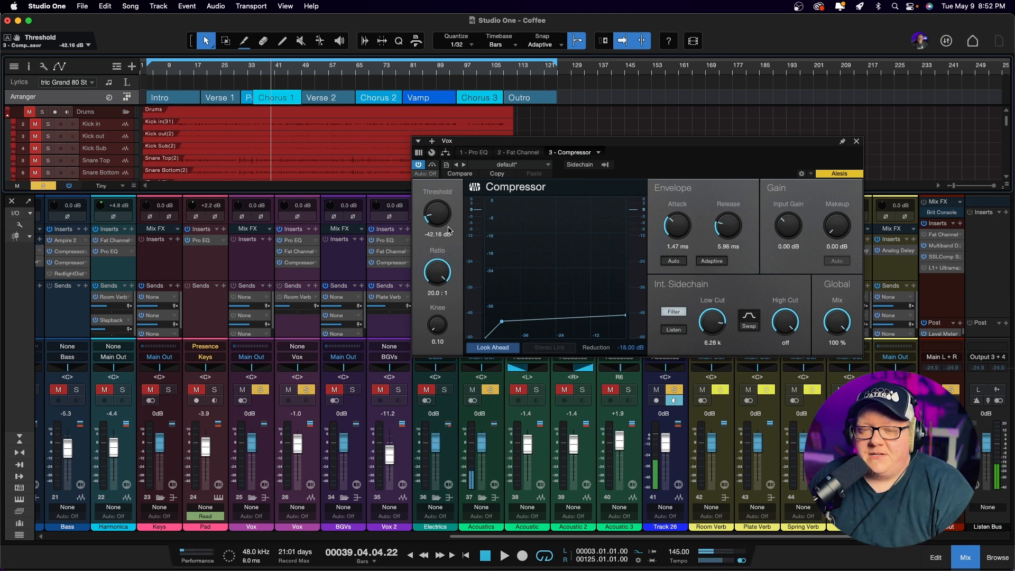
double_click(277, 94)
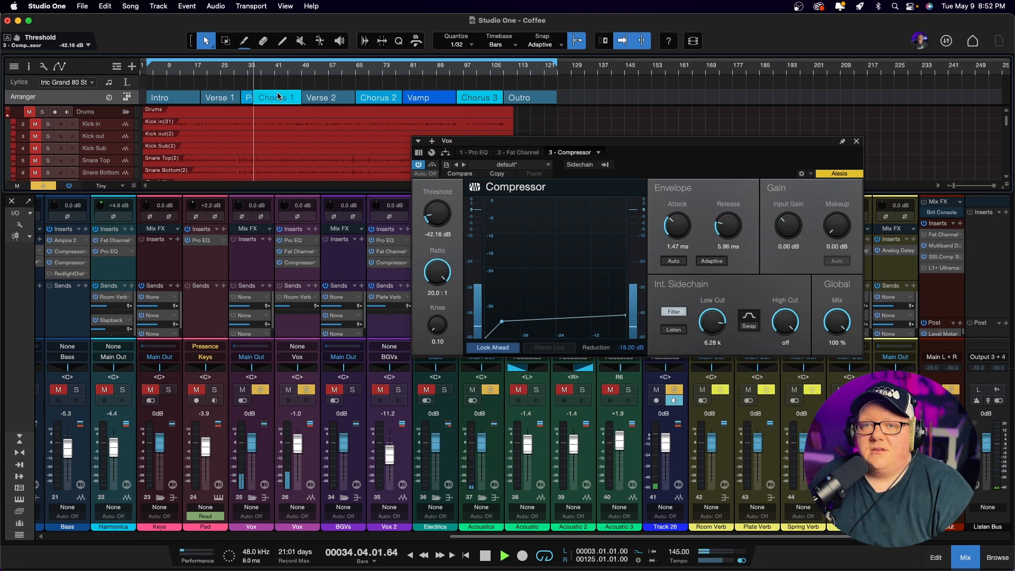
left_click_drag(428, 210, 428, 204)
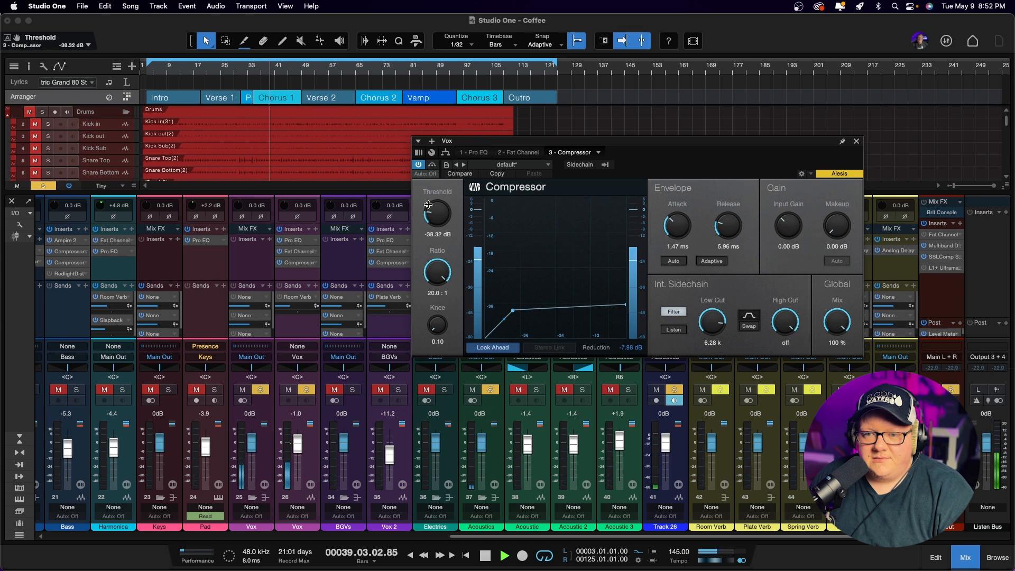
left_click_drag(429, 205, 428, 203)
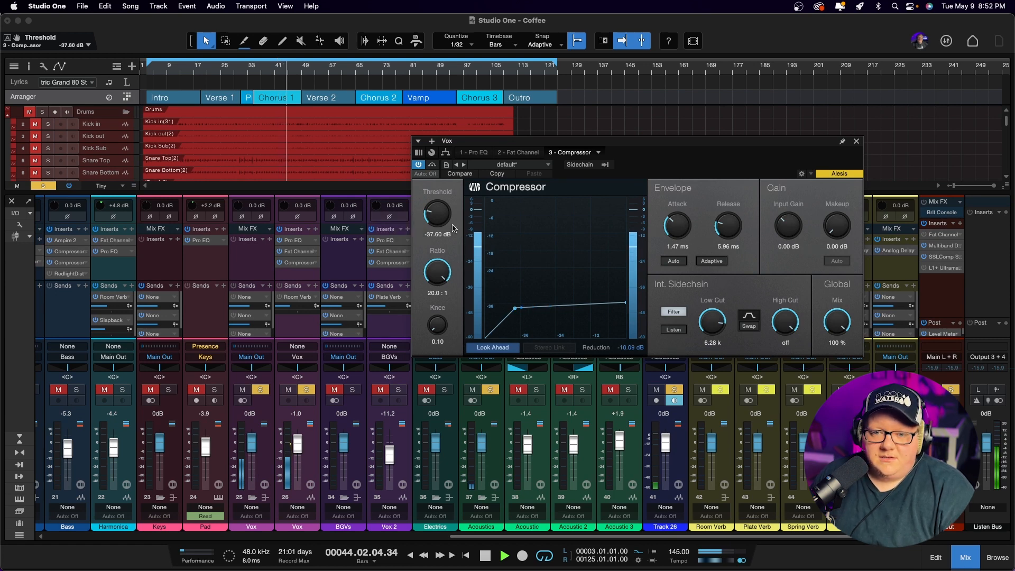
left_click_drag(438, 217, 438, 216)
key("space")
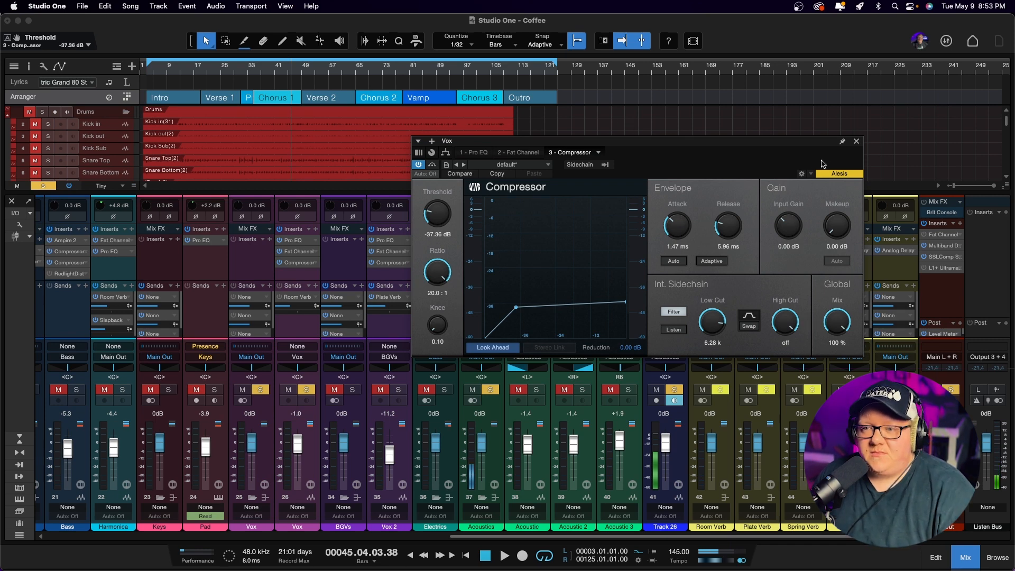
left_click(857, 142)
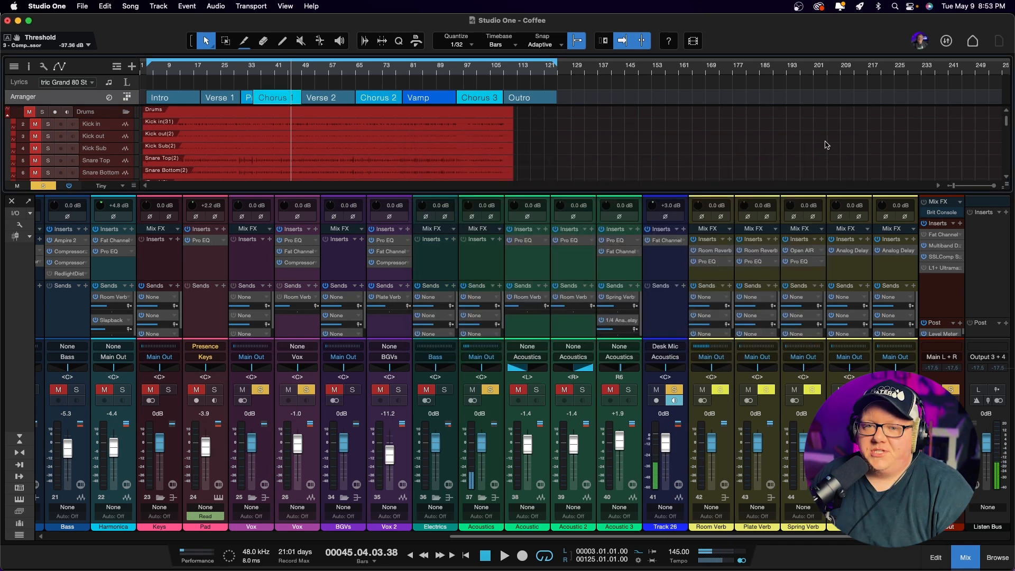
Add the PreSonus De-Esser from the effects browser to the Vox channel's inserts, after the Compressor
left_click(998, 557)
left_click(880, 67)
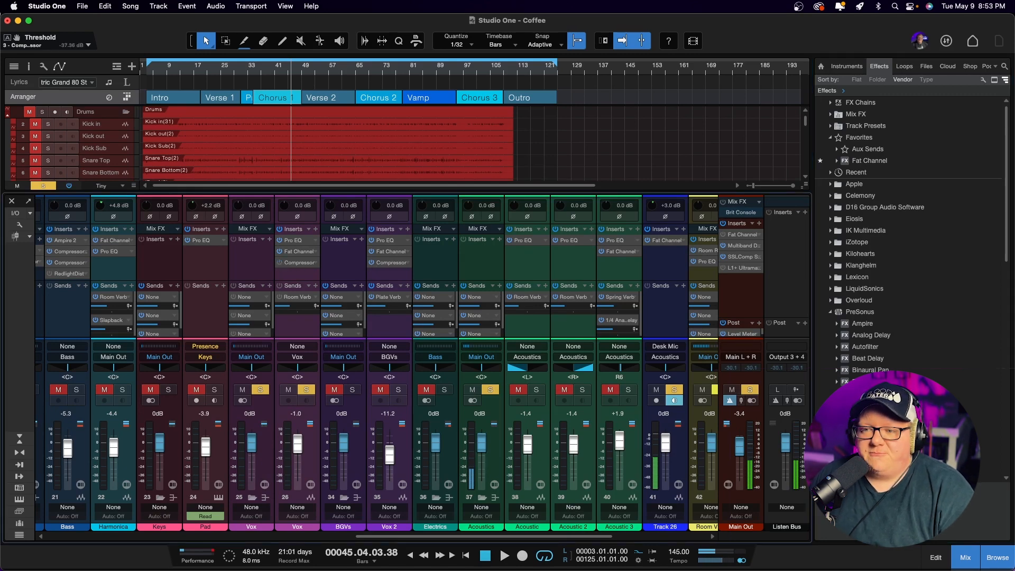
left_click_drag(873, 428, 296, 281)
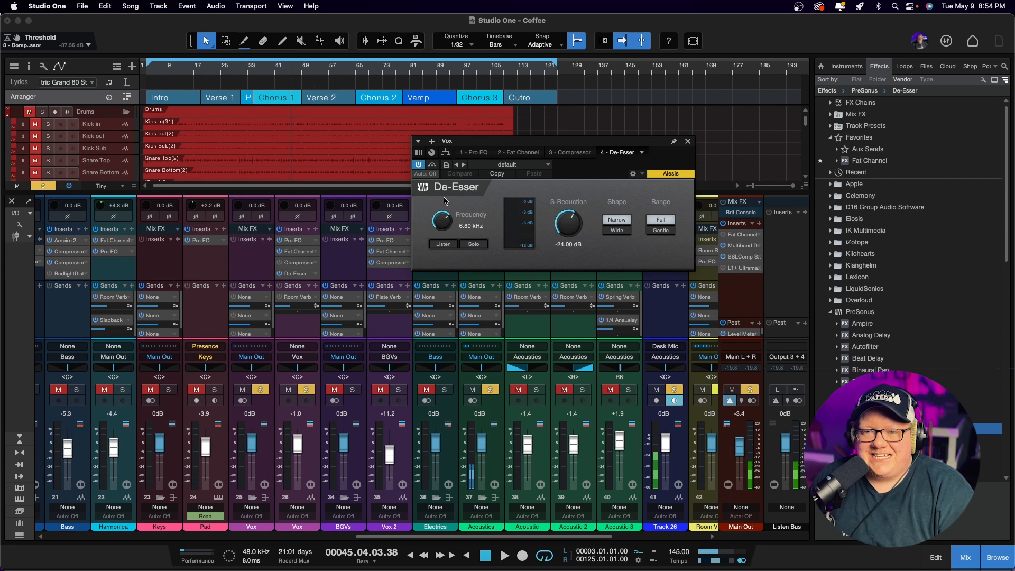
Audition Chorus 1 through the De-Esser, both normally and with its Listen mode enabled, and return to normal monitoring
left_click(276, 99)
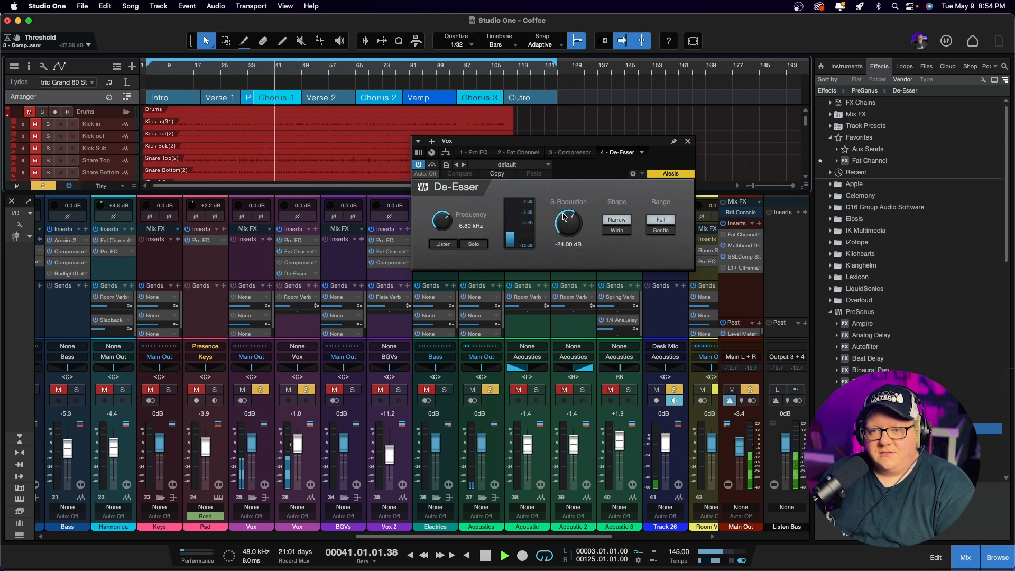
key("space")
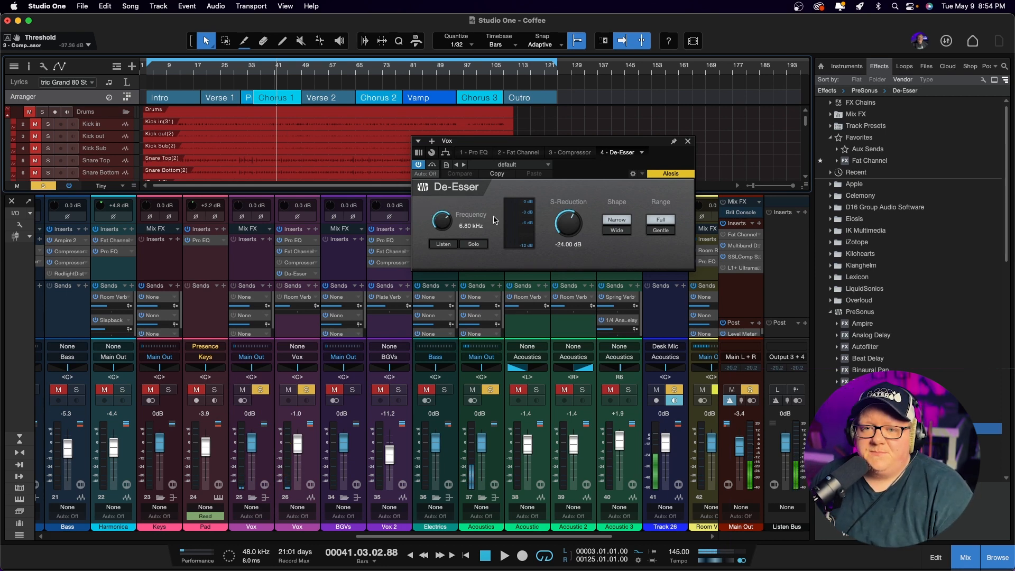
left_click(447, 245)
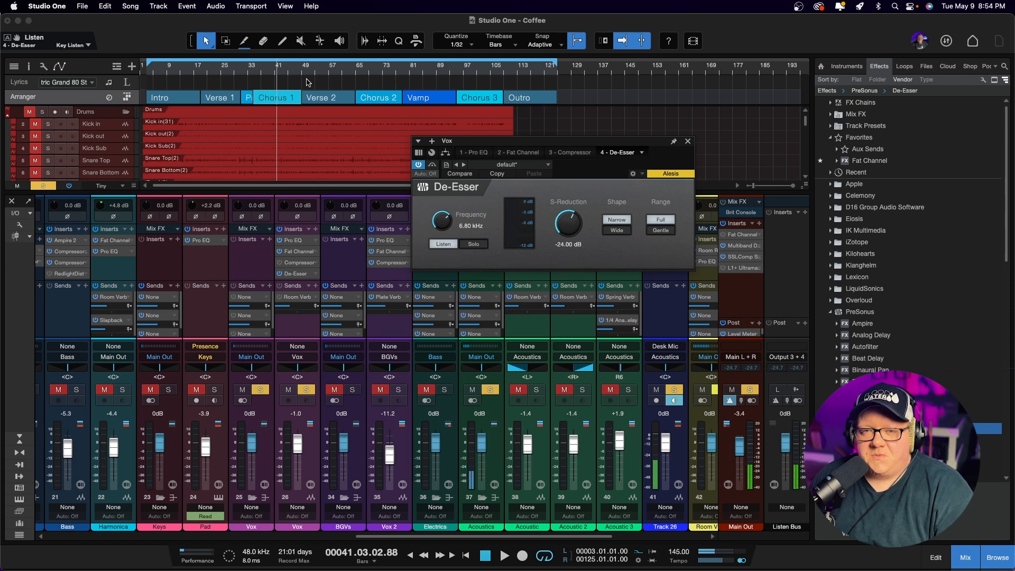
double_click(267, 101)
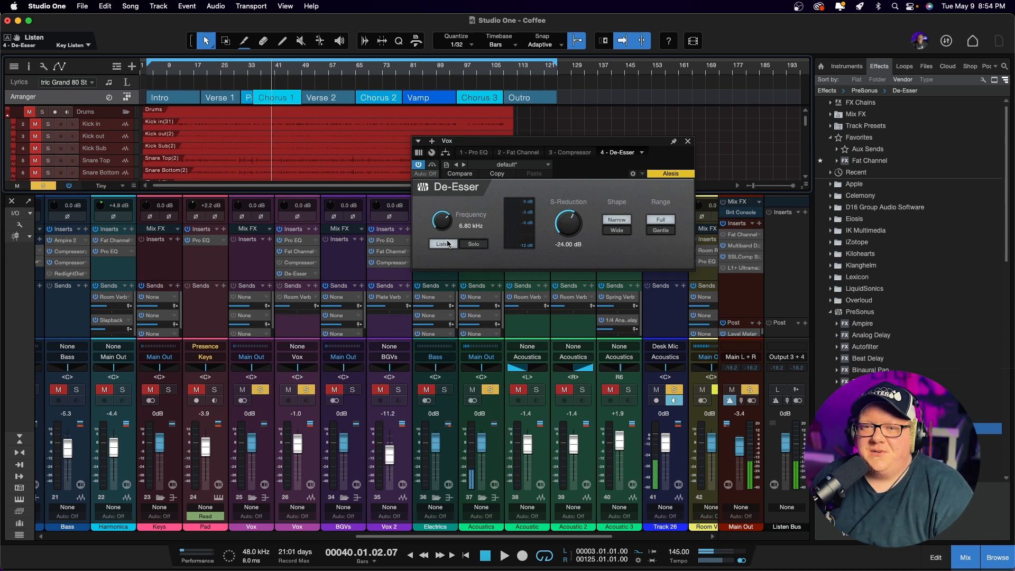
left_click(446, 245)
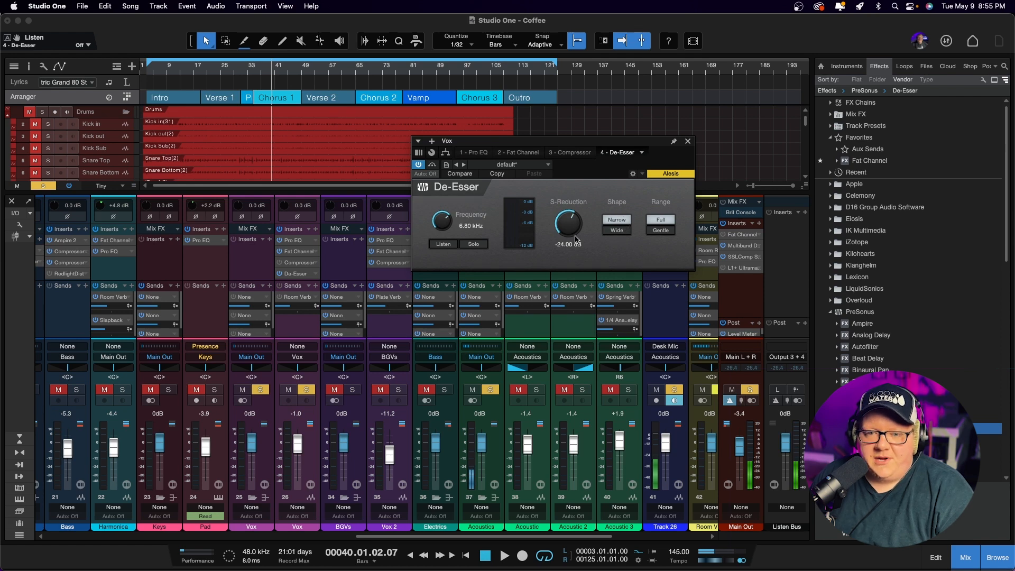
Inspect the mid-frequency band's Q control in the Vox channel's Pro EQ, and return to the De-Esser
left_click(295, 241)
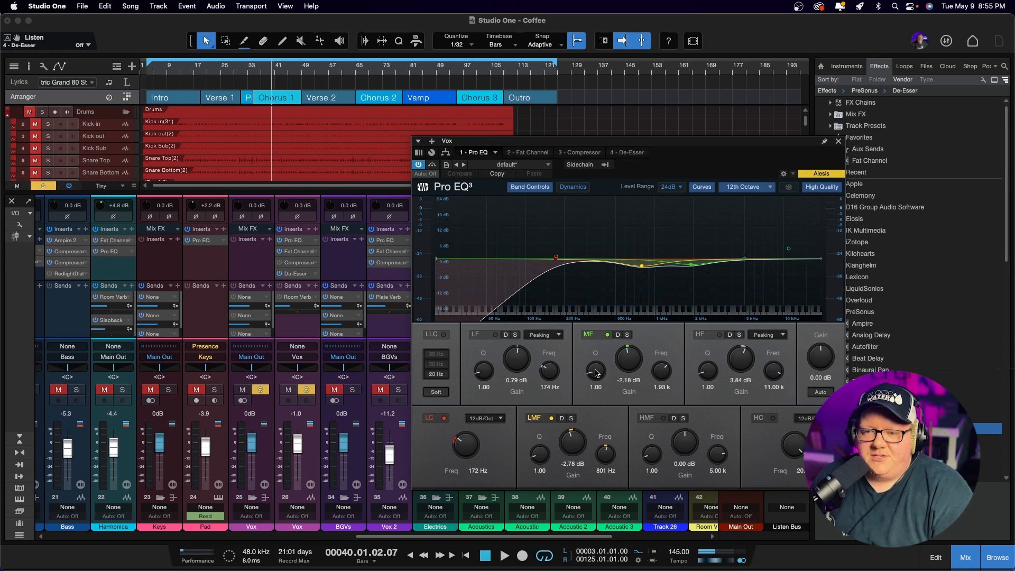
mouse_move(598, 375)
left_mouse_down()
mouse_move(595, 336)
mouse_move(605, 410)
mouse_move(611, 373)
left_mouse_up()
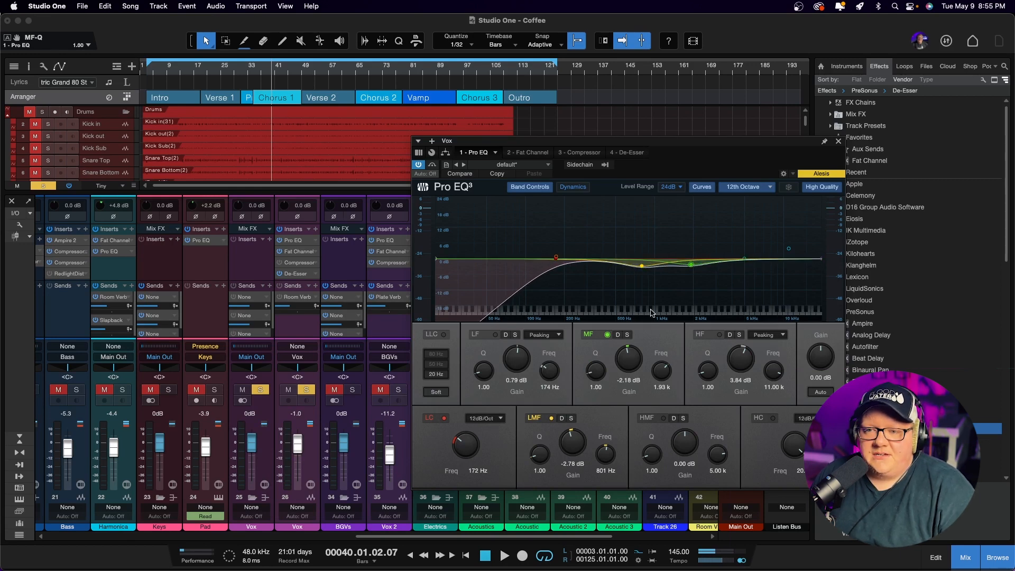
left_click(838, 141)
left_click(300, 273)
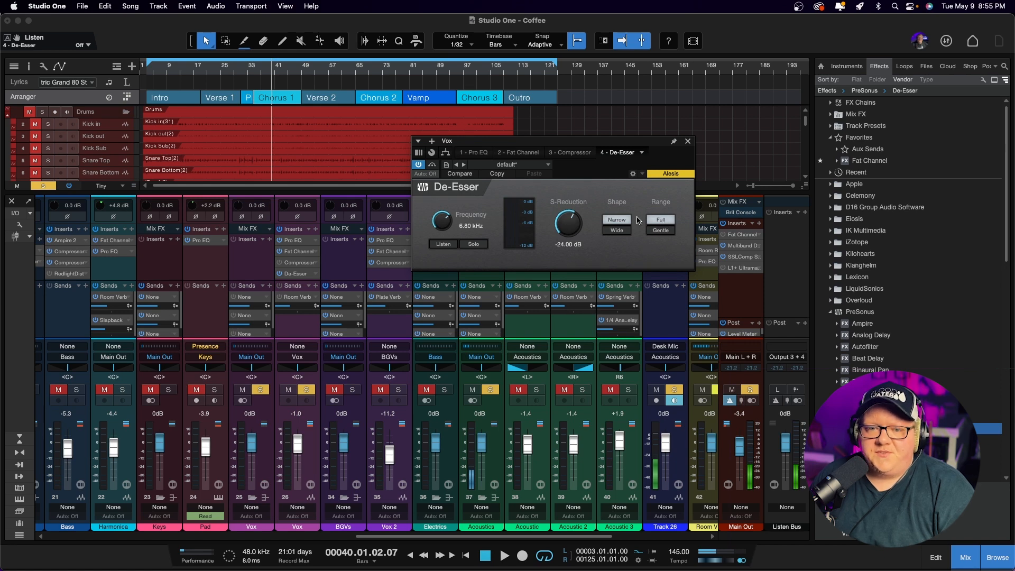
Try an S-Reduction of -31.20 dB in the De-Esser while playing Chorus 1
double_click(283, 100)
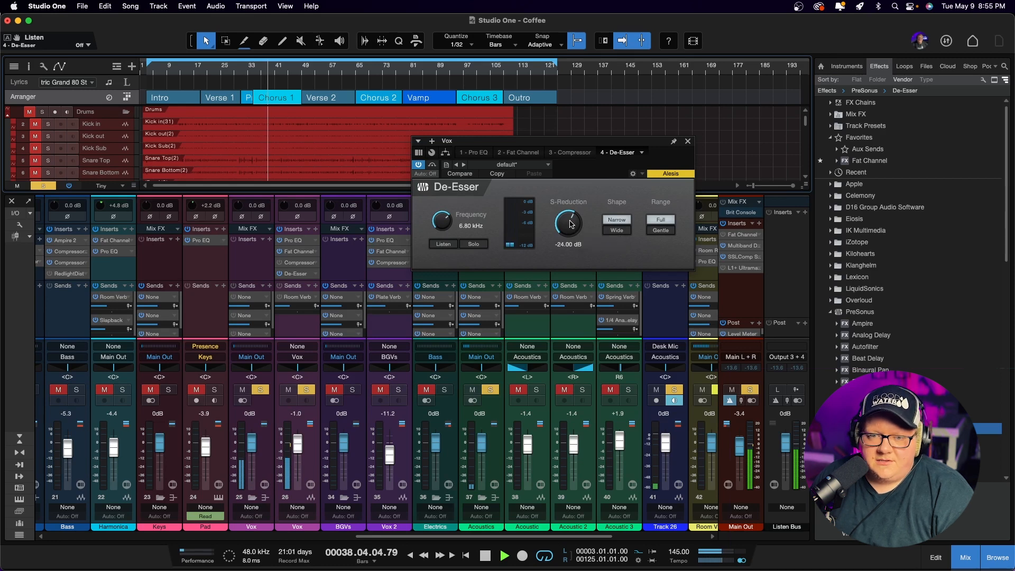
left_click_drag(569, 223, 565, 229)
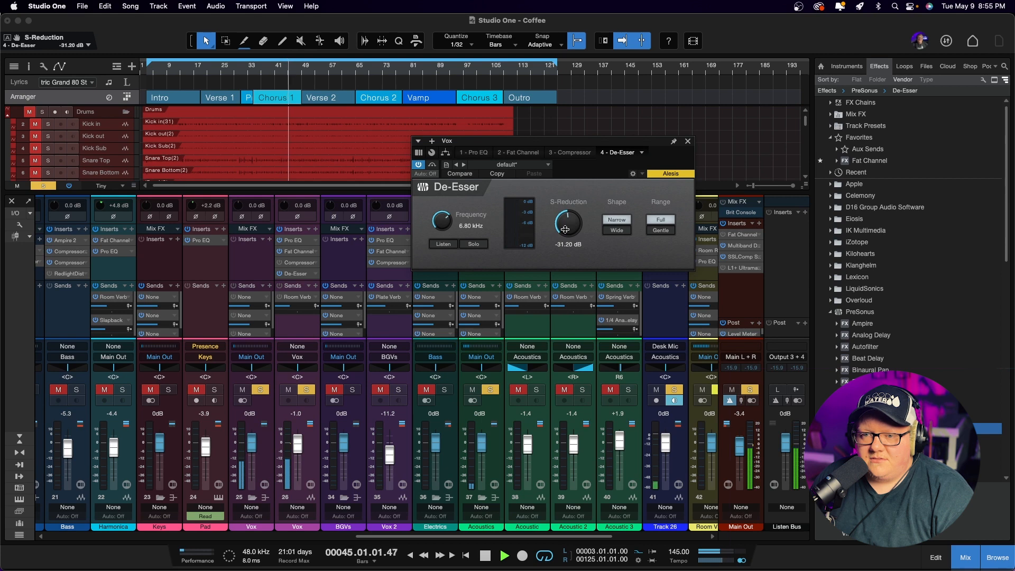
key("space")
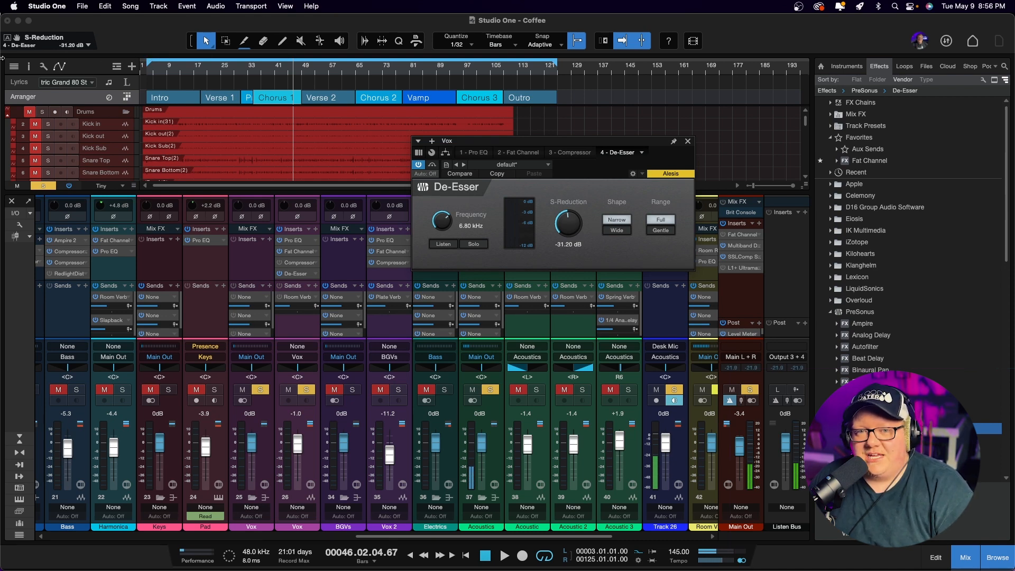
Set the De-Esser's S-Reduction to -29.40 dB and its Shape to Wide while auditioning Chorus 1
left_click(278, 99)
key("space")
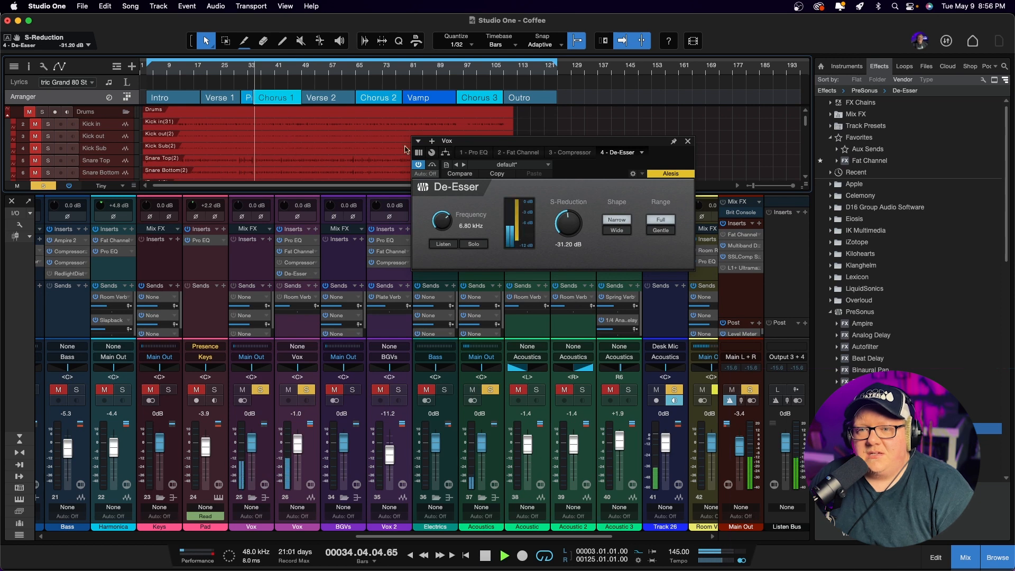
left_click_drag(561, 224, 559, 219)
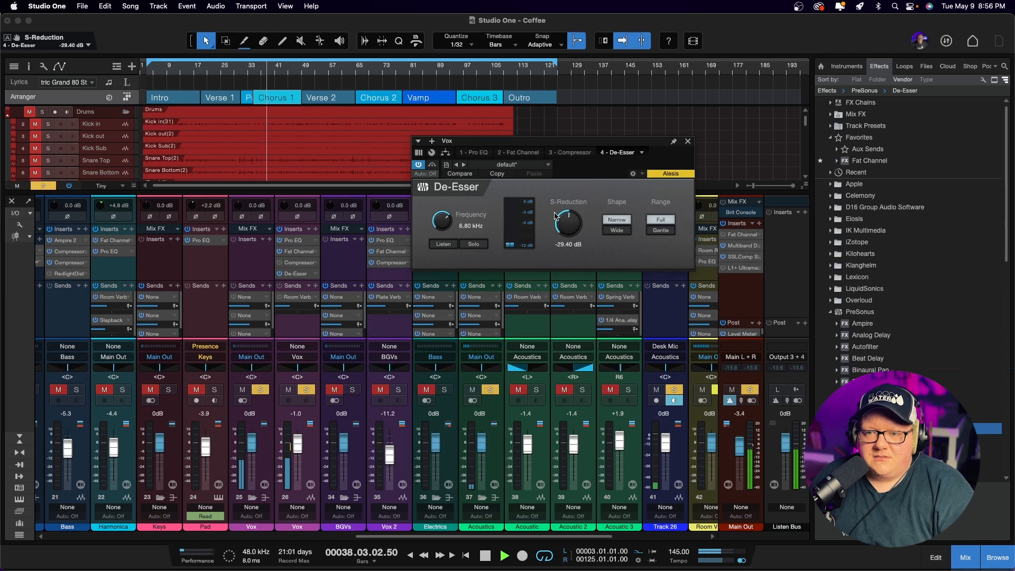
left_click(620, 233)
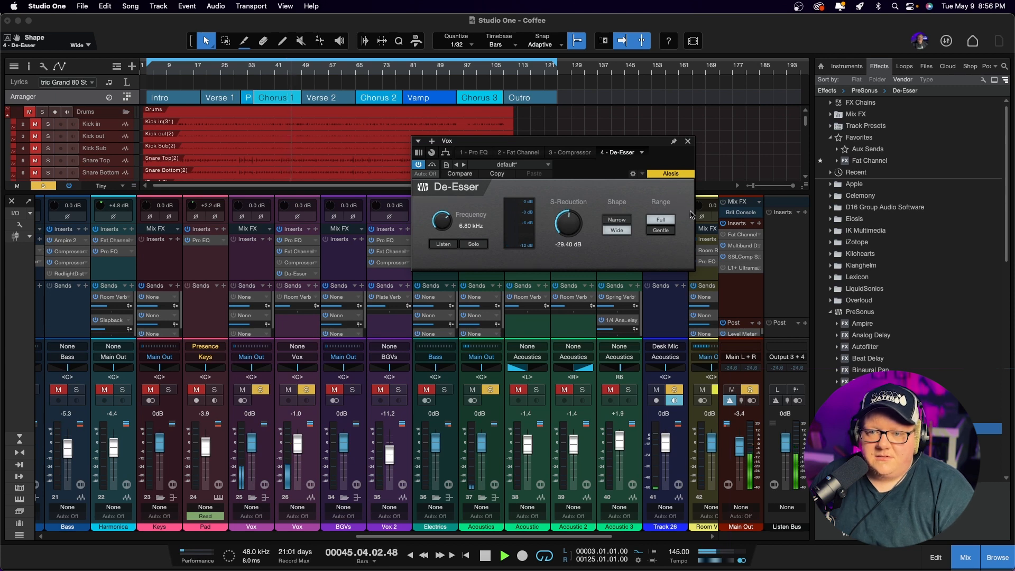
key("space")
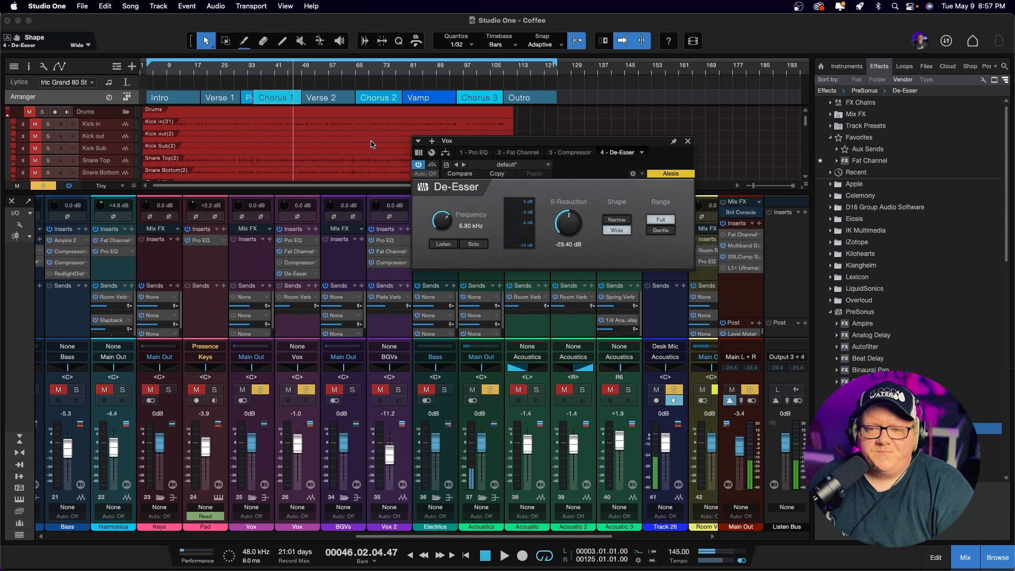
Compare the De-Esser's Gentle and Full ranges while playing Chorus 1, and leave Range set to Gentle
left_click(273, 101)
key("space")
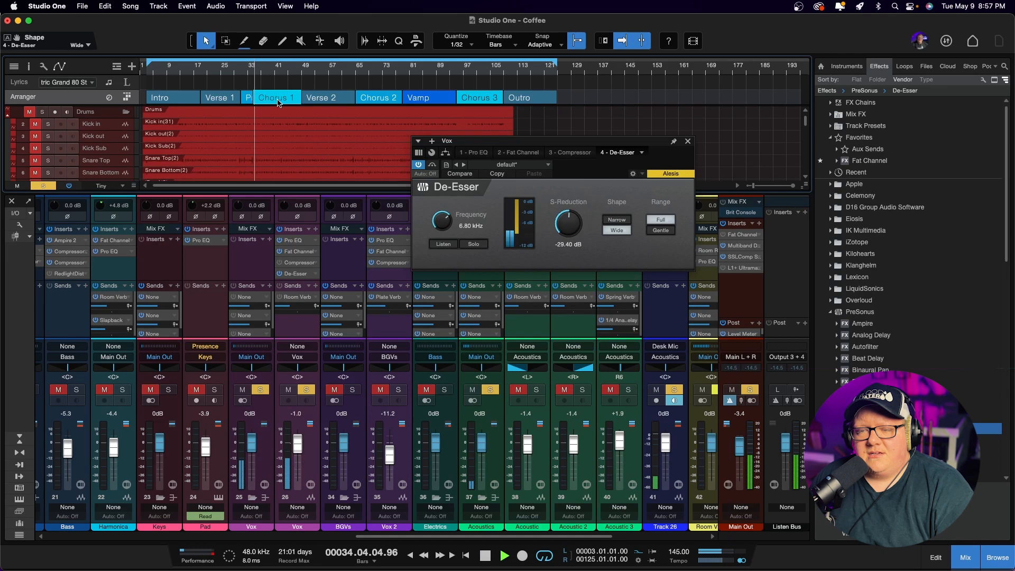
left_click(664, 233)
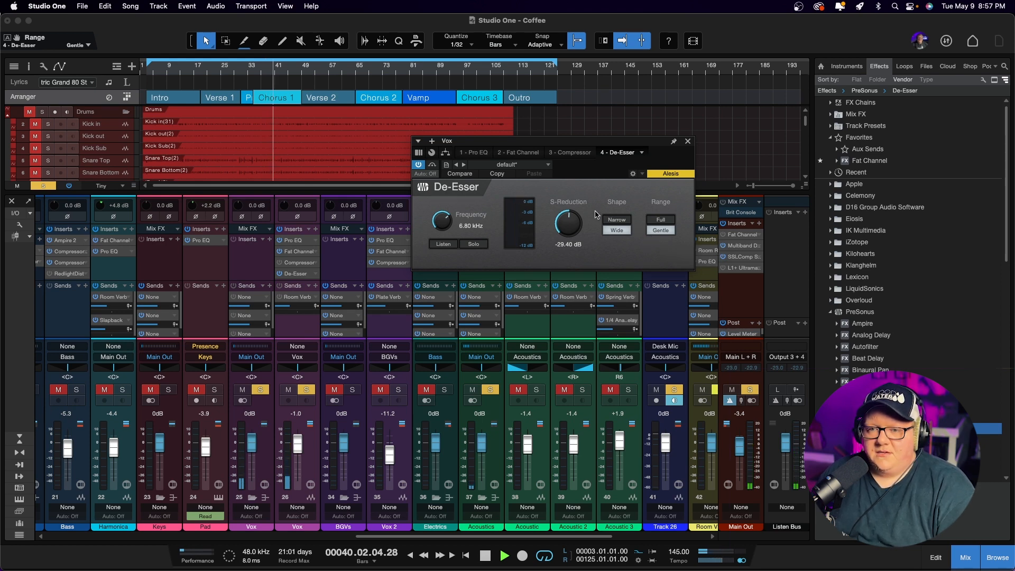
left_click(661, 221)
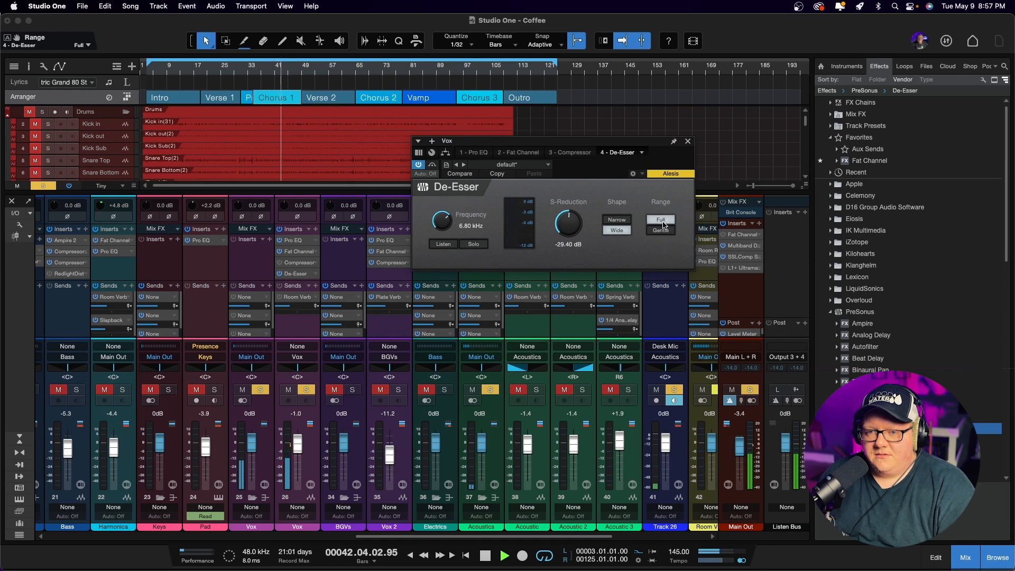
left_click(663, 233)
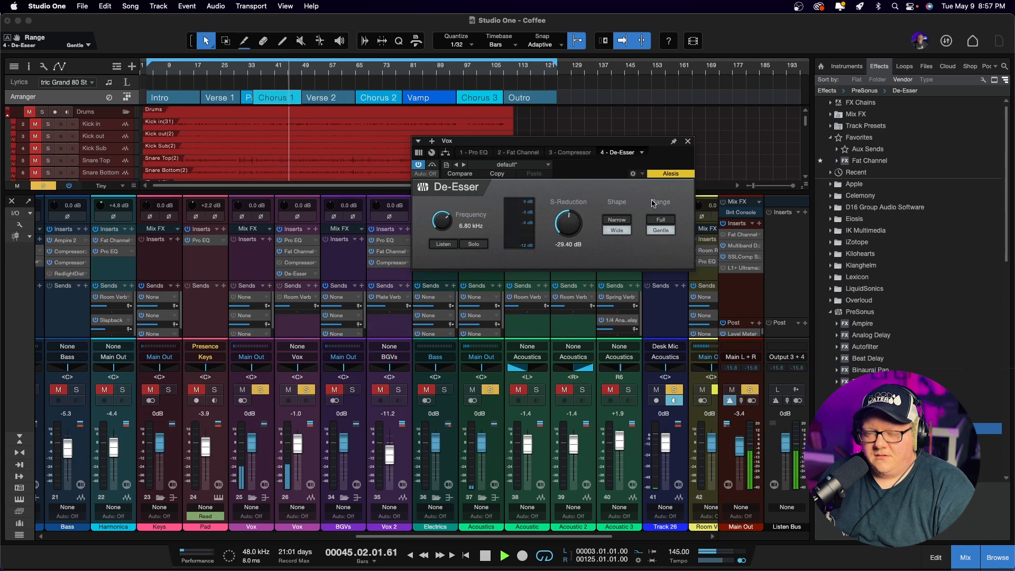
key("space")
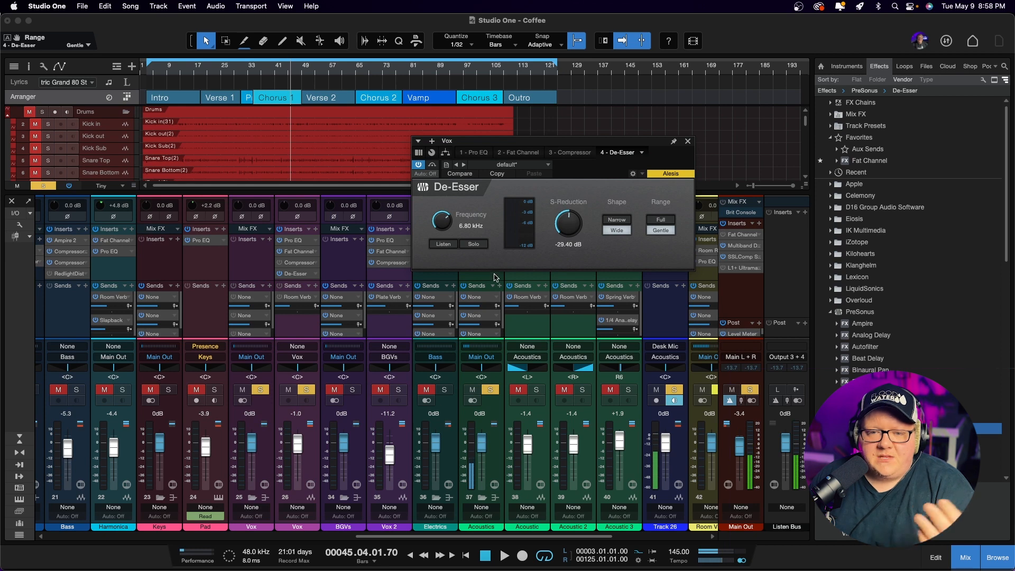
Clear the solo from all tracks and play Verse 2 to hear the de-essed vocal in the full mix
left_click(51, 186)
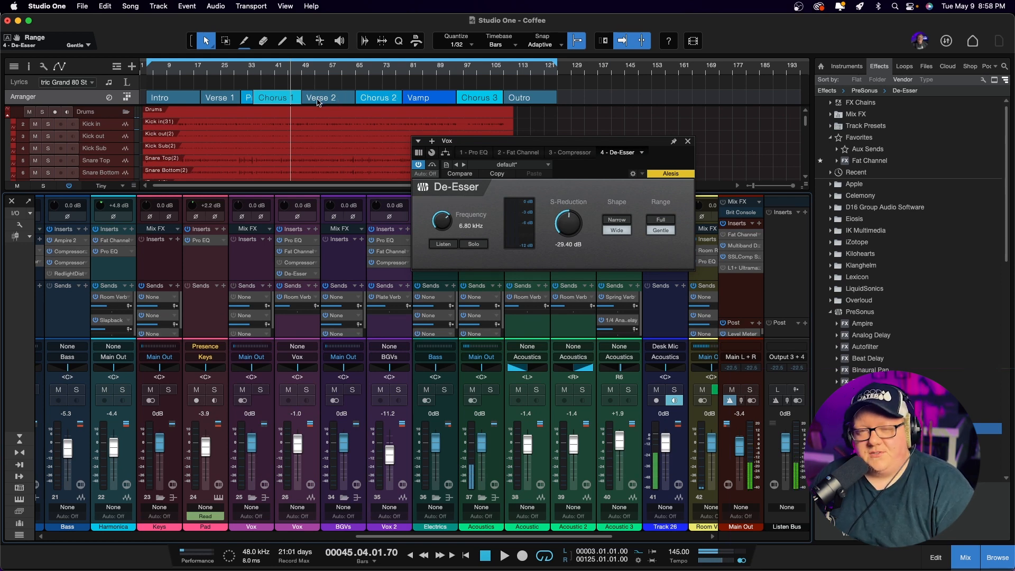
left_click(319, 99)
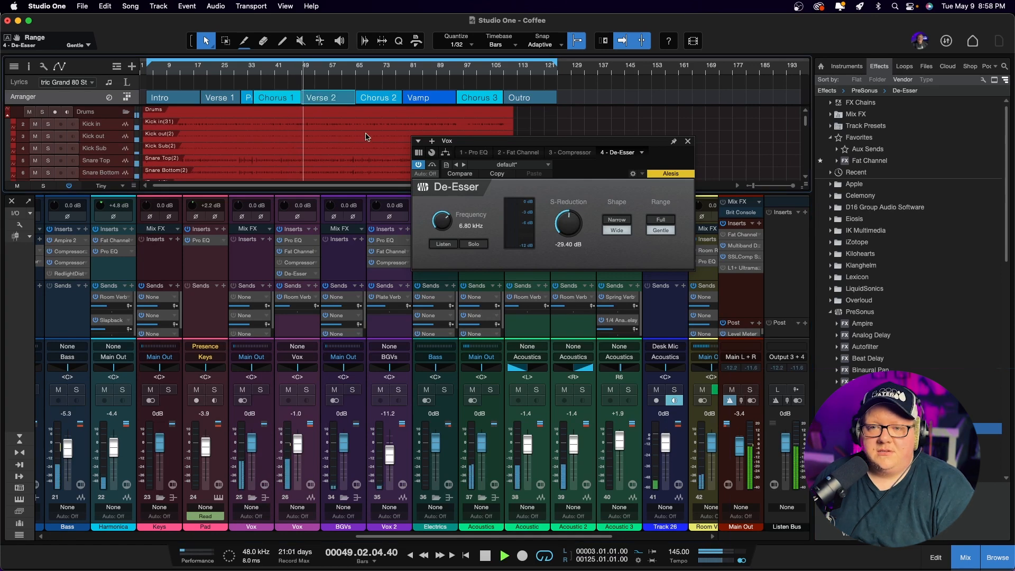